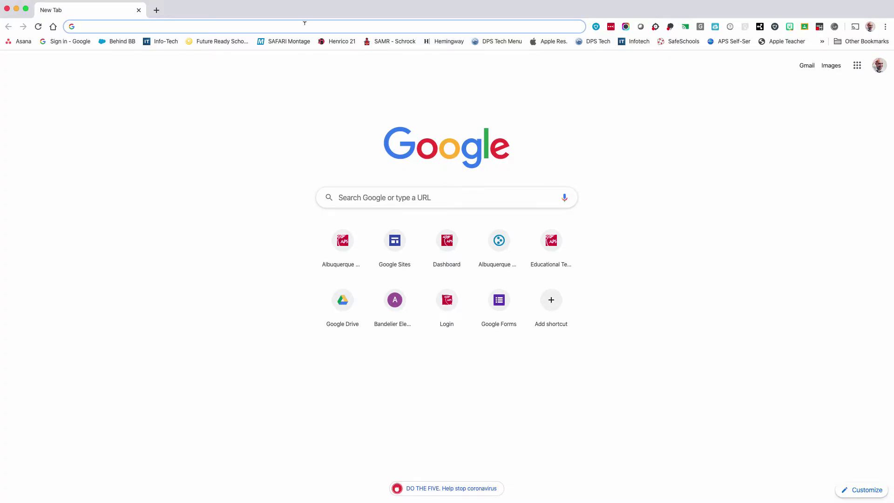
Load meet.google.com in Chrome and show the Google apps list scrolled down to Meet.
{"action": "type", "text": "meet.go"}
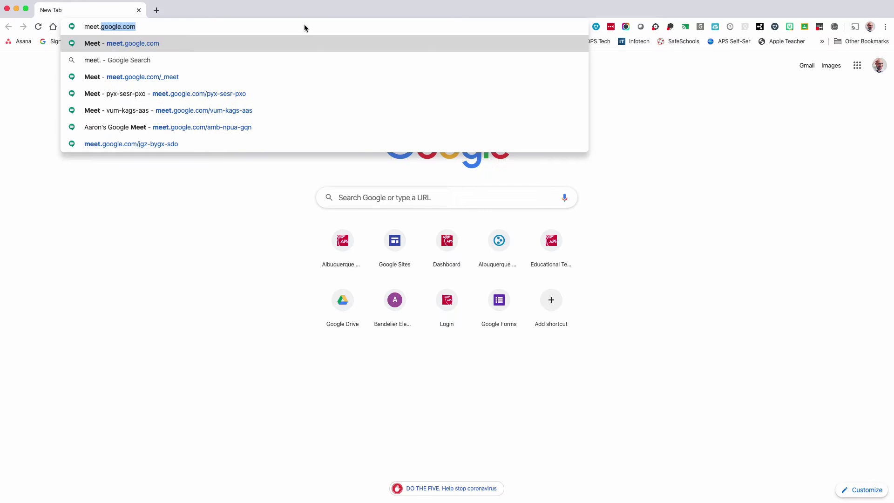
{"action": "type", "text": "ogle.com"}
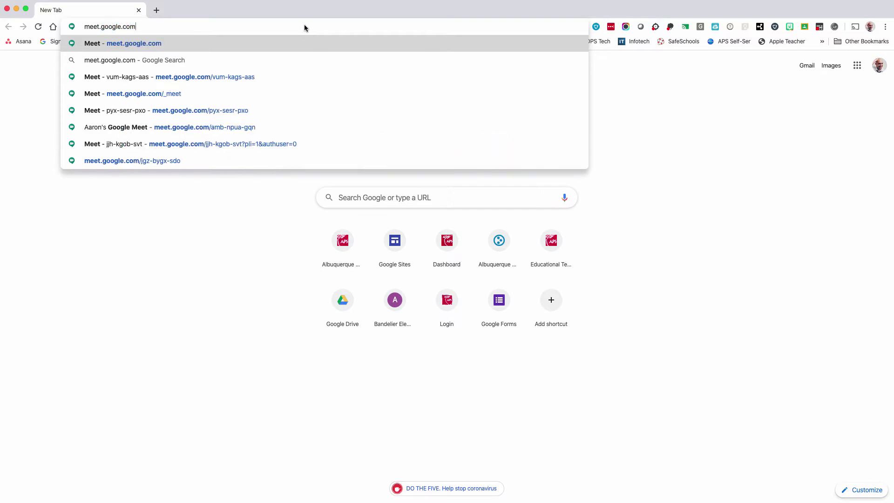
{"action": "key", "text": "Return"}
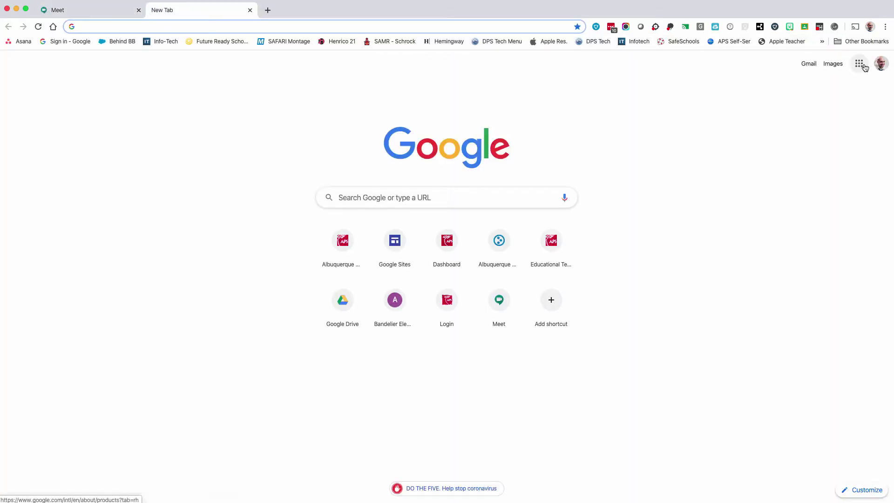
{"action": "left_click", "coordinate": [860, 63]}
{"action": "scroll", "coordinate": [809, 215], "scroll_direction": "down", "scroll_amount": 3}
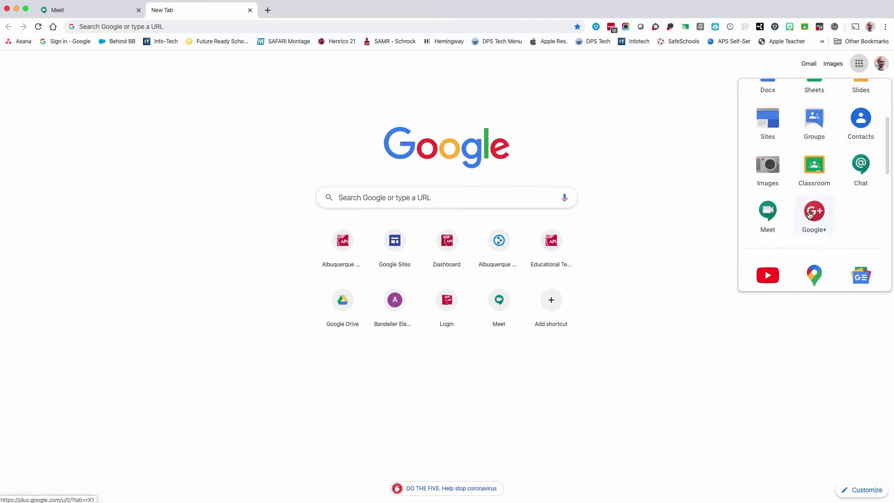
Open Meet from the apps list and start the meeting nicknamed edtechmeeting.
{"action": "left_click", "coordinate": [768, 211]}
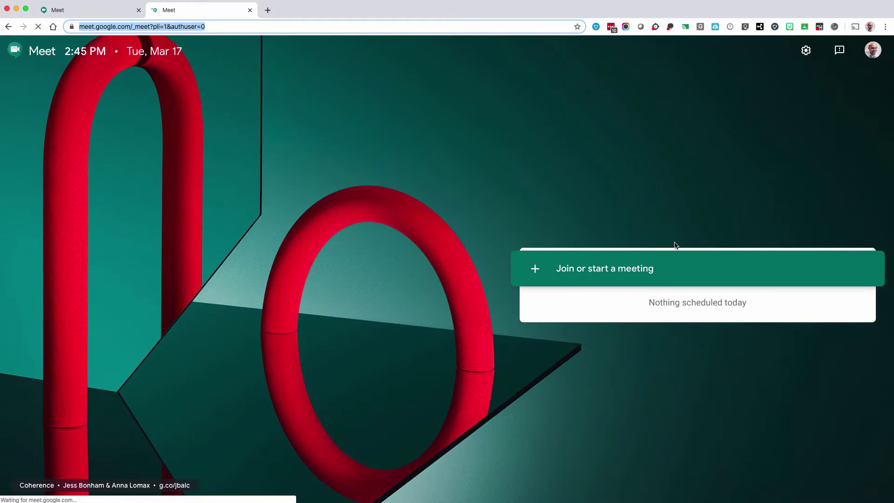
{"action": "left_click", "coordinate": [626, 274]}
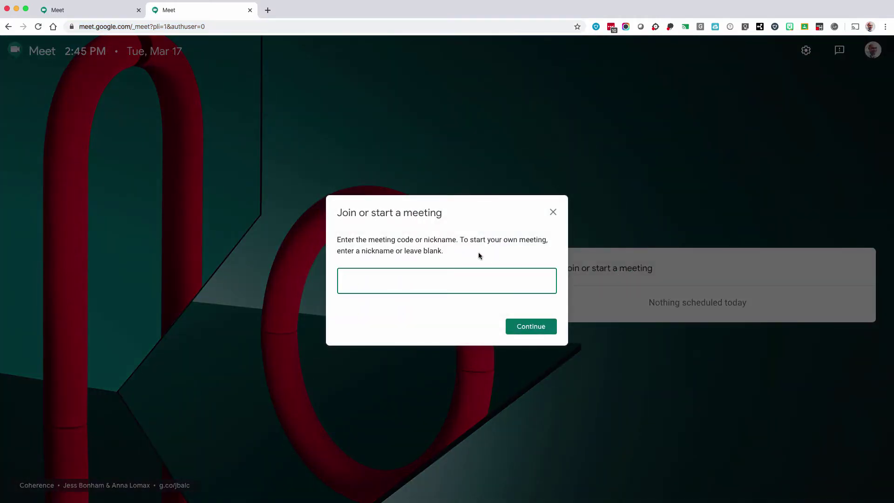
{"action": "left_click", "coordinate": [459, 246]}
{"action": "left_click", "coordinate": [427, 281]}
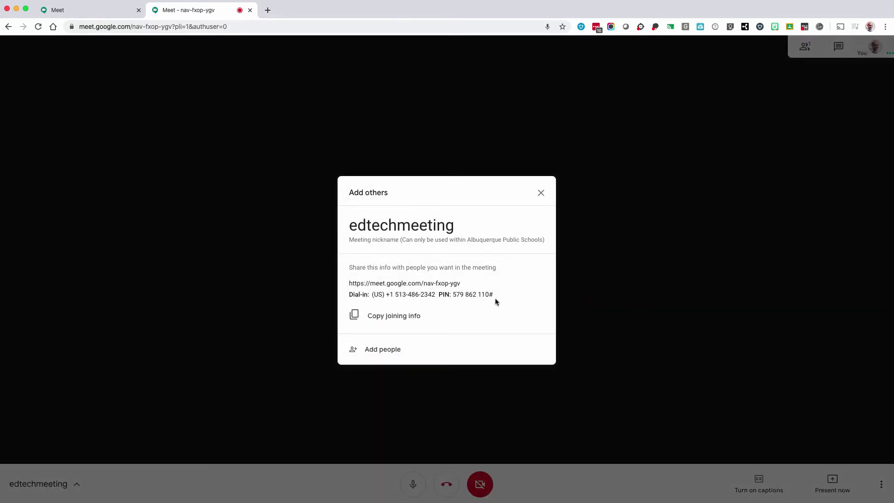
Copy the joining info, close the meeting details, and switch captions on then off.
{"action": "left_click", "coordinate": [433, 317]}
{"action": "left_click", "coordinate": [541, 195]}
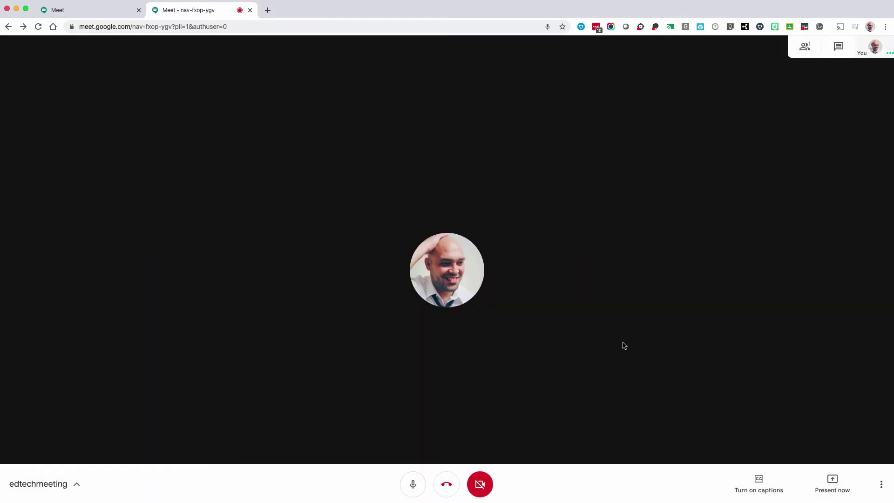
{"action": "left_click", "coordinate": [759, 484]}
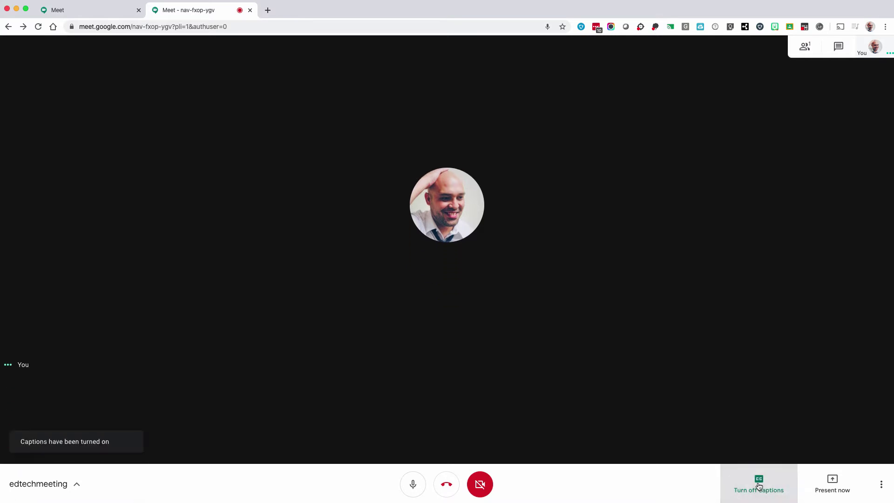
{"action": "left_click", "coordinate": [760, 485]}
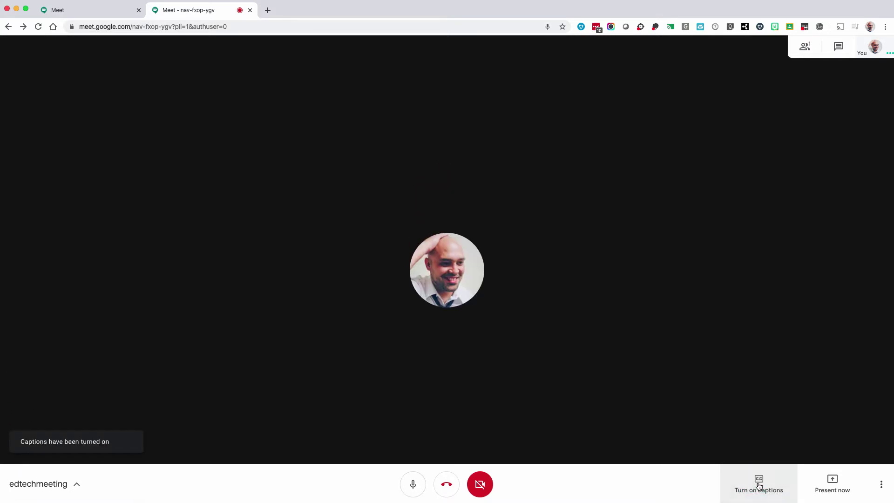
Begin presenting a single window, then cancel without sharing anything.
{"action": "left_click", "coordinate": [834, 481]}
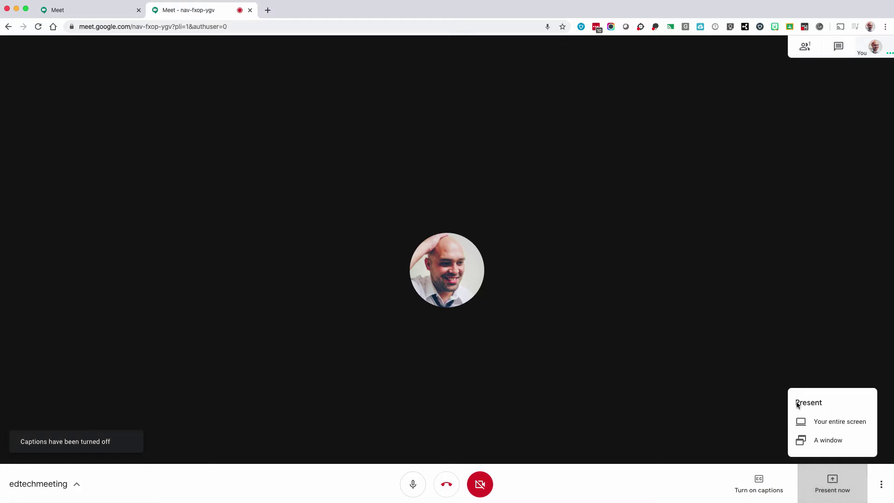
{"action": "left_click", "coordinate": [848, 440]}
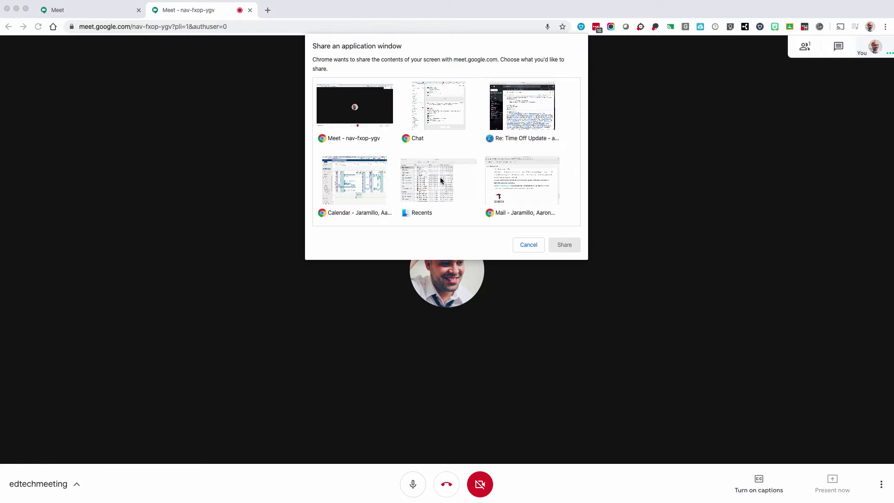
{"action": "left_click", "coordinate": [529, 245]}
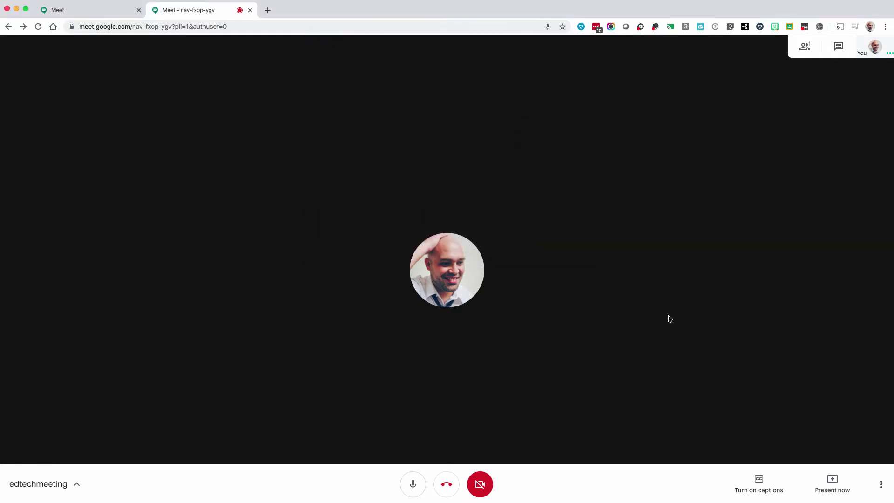
Show the participant list and search the suggestions for a person to invite by name.
{"action": "left_click", "coordinate": [804, 48]}
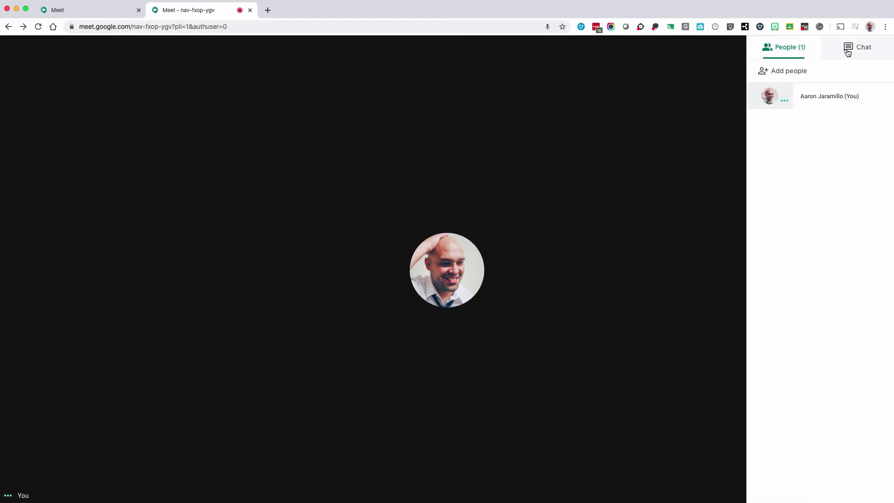
{"action": "left_click", "coordinate": [792, 71]}
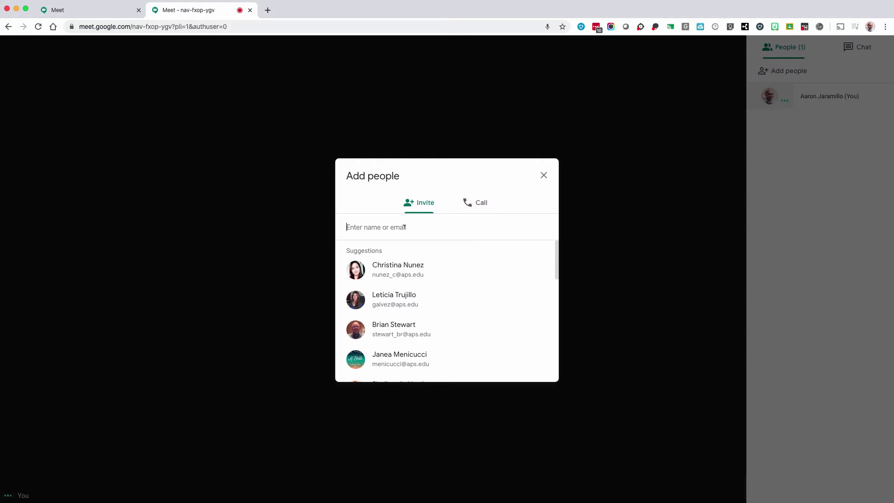
{"action": "scroll", "coordinate": [419, 295], "scroll_direction": "down", "scroll_amount": 3}
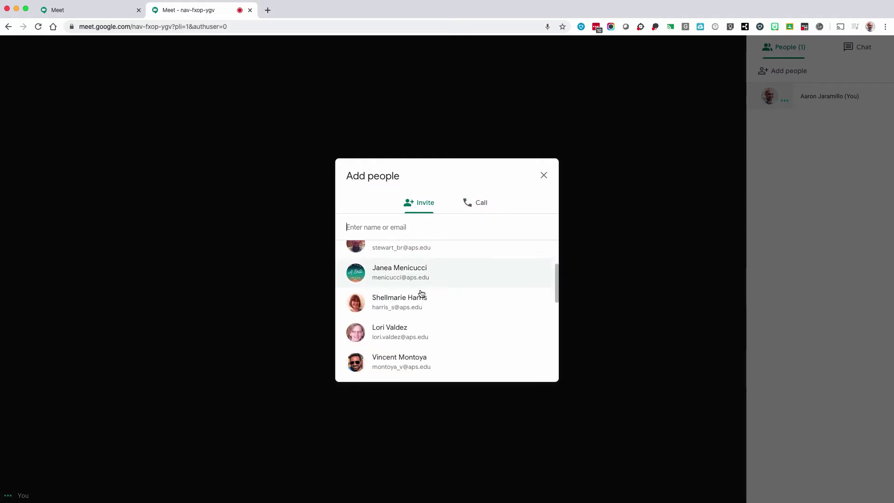
{"action": "scroll", "coordinate": [422, 293], "scroll_direction": "down", "scroll_amount": 5}
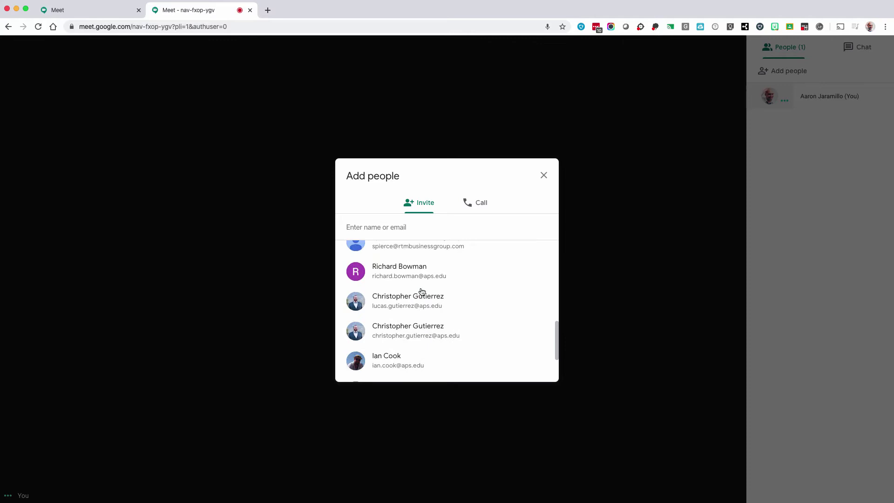
{"action": "scroll", "coordinate": [422, 292], "scroll_direction": "down", "scroll_amount": 5}
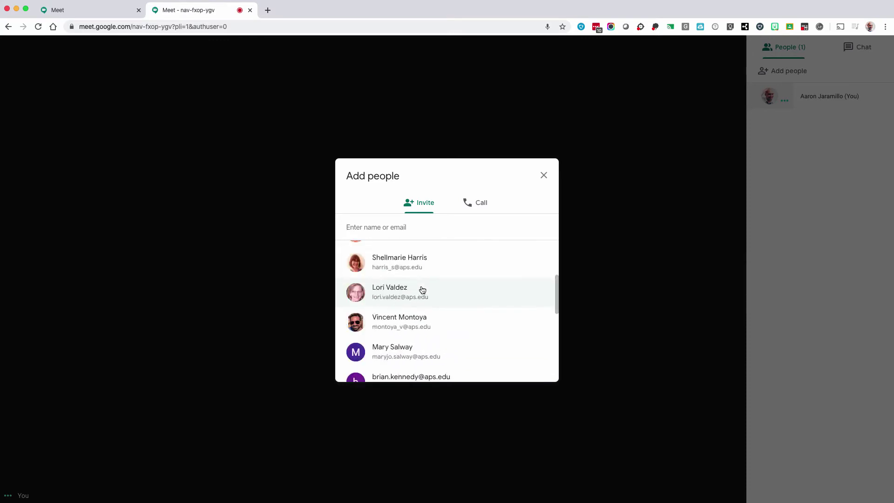
{"action": "scroll", "coordinate": [422, 290], "scroll_direction": "up", "scroll_amount": 15}
{"action": "type", "text": "jaramillo"}
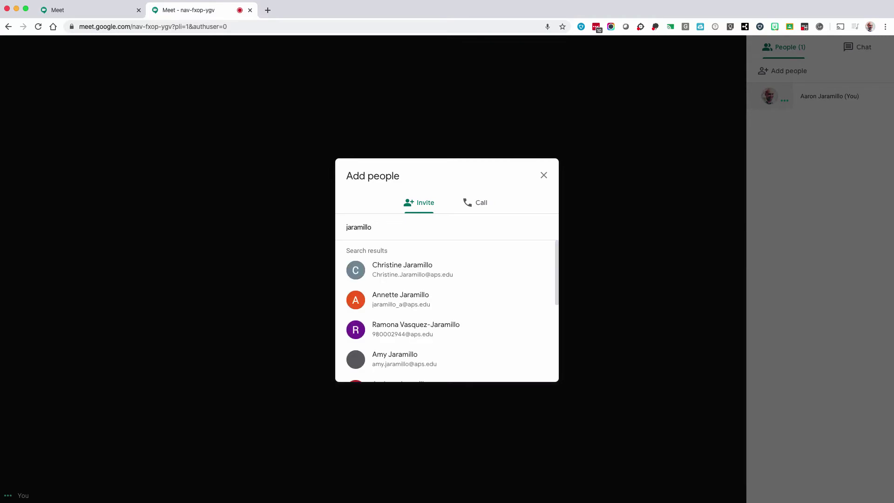
Switch to inviting by phone call, enter a phone number, then dismiss the add-people dialog.
{"action": "left_click", "coordinate": [480, 206]}
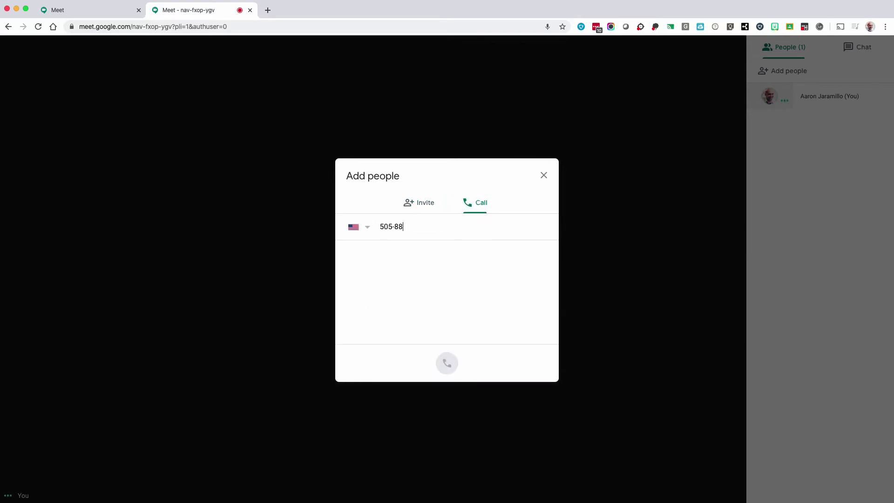
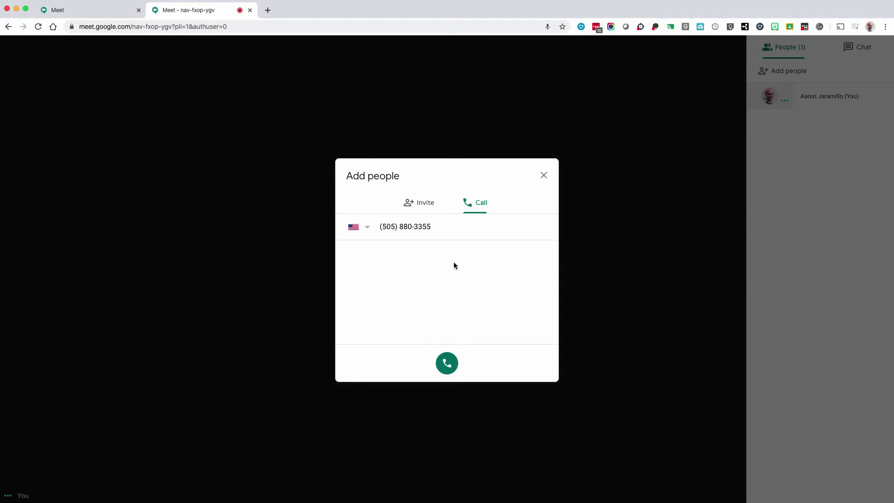
{"action": "left_click", "coordinate": [425, 204]}
{"action": "key", "text": "Escape"}
Send 'Share resources here', 'Or questions', 'Here is where you can field questions during a live call' and '...or meet' in chat.
{"action": "left_click", "coordinate": [858, 48]}
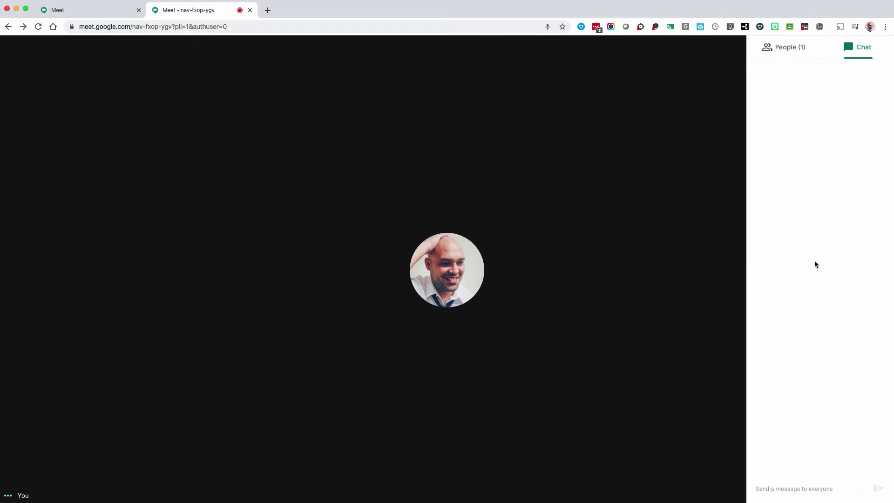
{"action": "left_click", "coordinate": [797, 482]}
{"action": "type", "text": "Share resources here"}
{"action": "key", "text": "Return"}
{"action": "type", "text": "Or"}
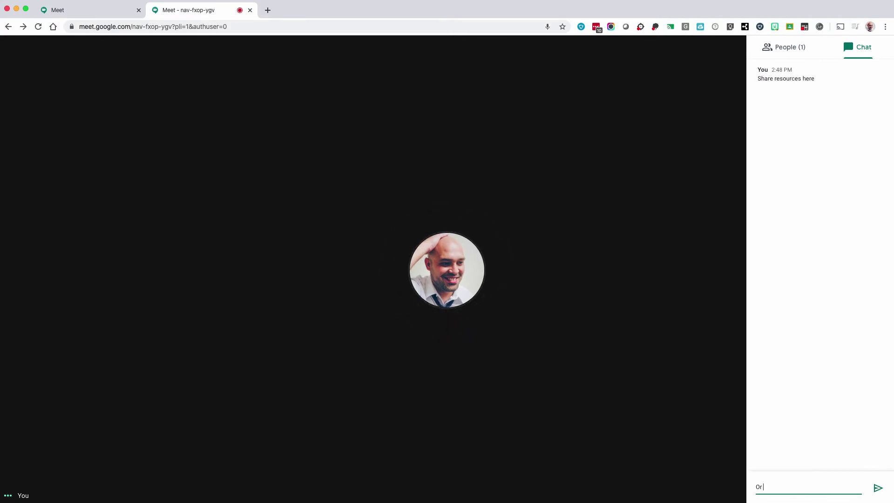
{"action": "type", "text": " questions"}
{"action": "key", "text": "Return"}
{"action": "type", "text": "Here is where you can field questions during a live call"}
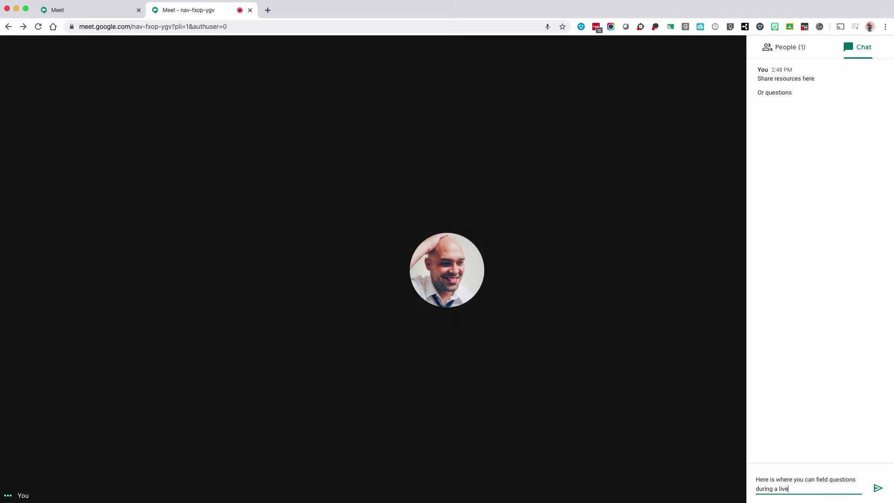
{"action": "key", "text": "Return"}
{"action": "type", "text": "...or meet"}
{"action": "key", "text": "Return"}
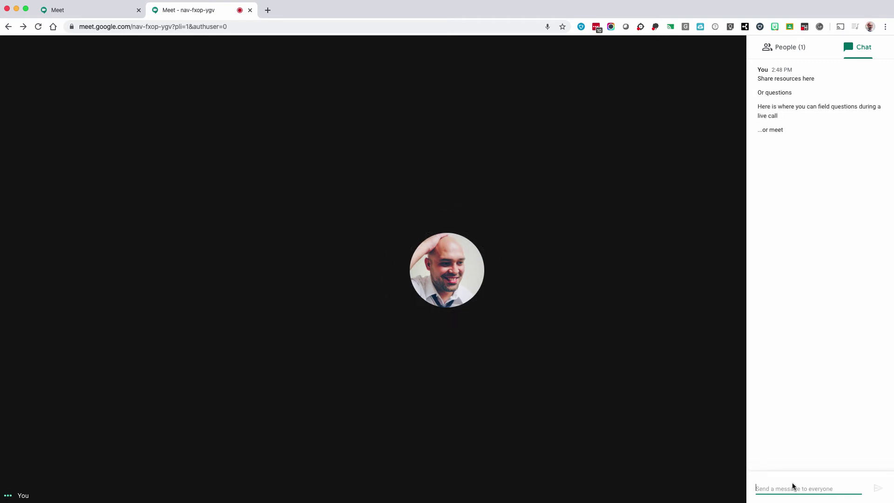
{"action": "left_click", "coordinate": [736, 480]}
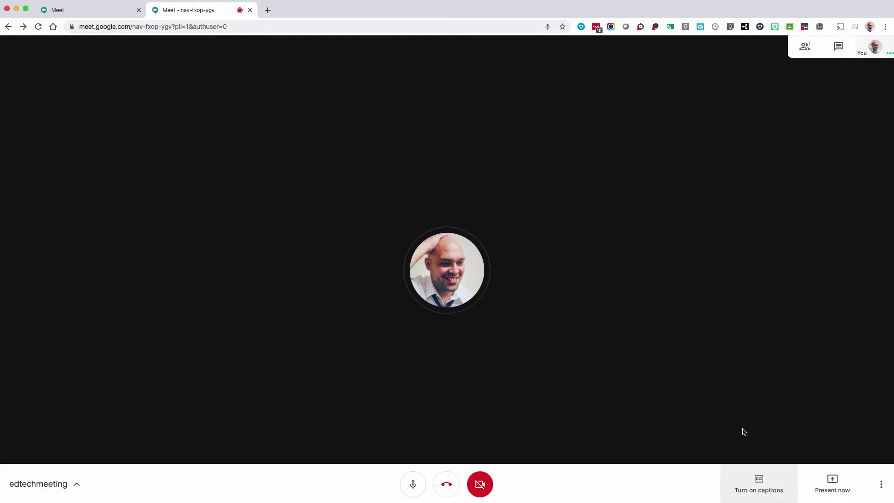
In Settings, keep the default external microphone and headphones, and play the speaker test sound.
{"action": "left_click", "coordinate": [881, 484]}
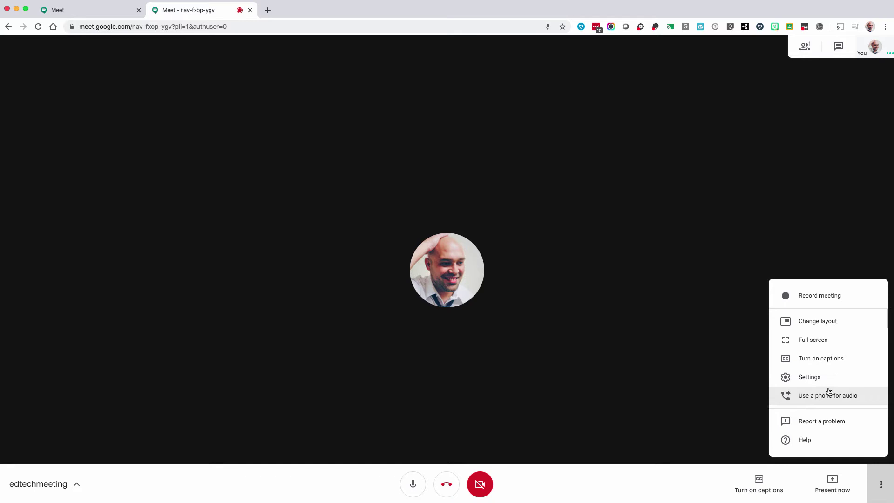
{"action": "left_click", "coordinate": [810, 377]}
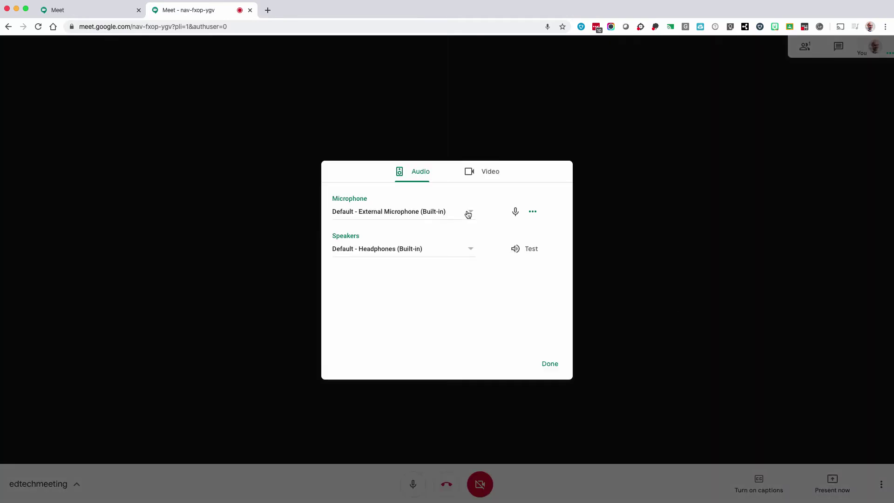
{"action": "left_click", "coordinate": [474, 211]}
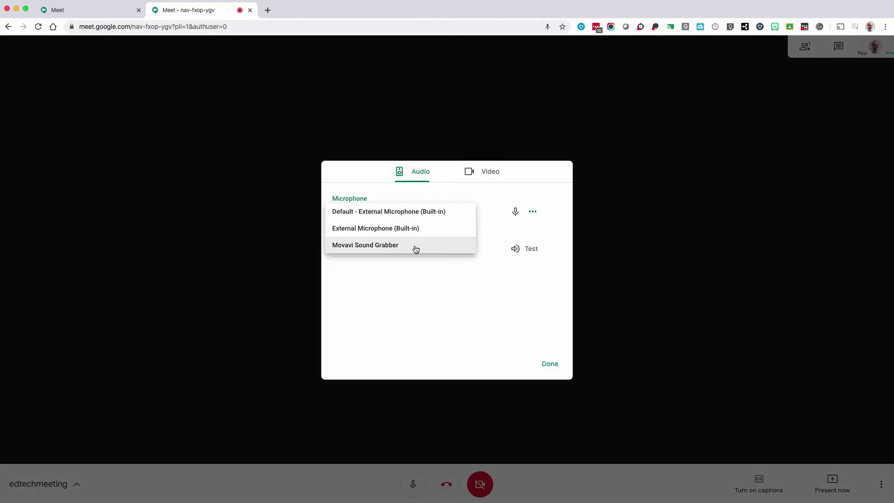
{"action": "left_click", "coordinate": [490, 198]}
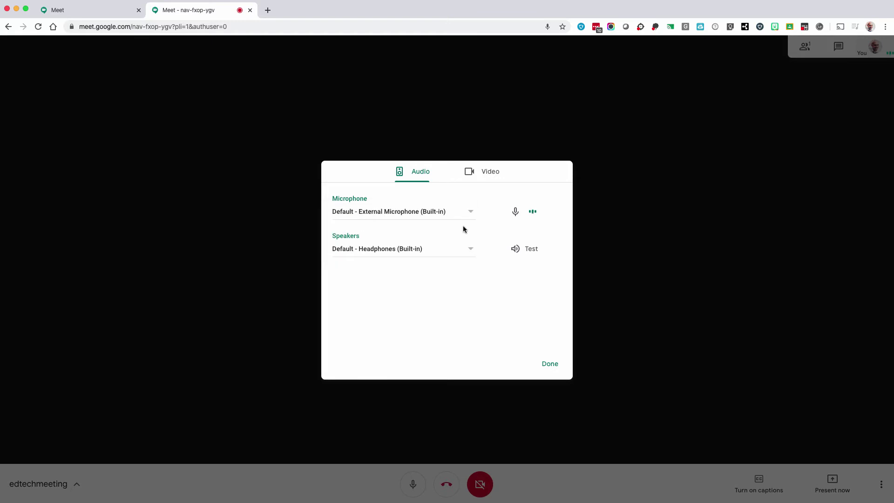
{"action": "left_click", "coordinate": [470, 249]}
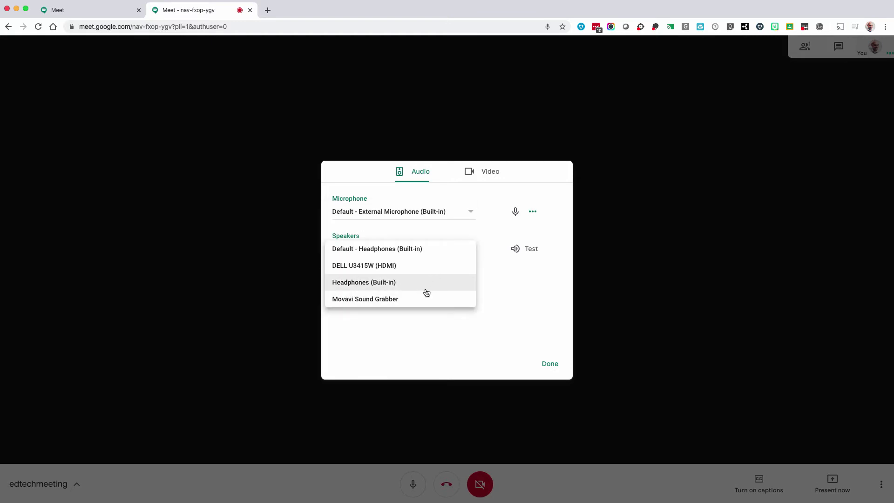
{"action": "left_click", "coordinate": [491, 298]}
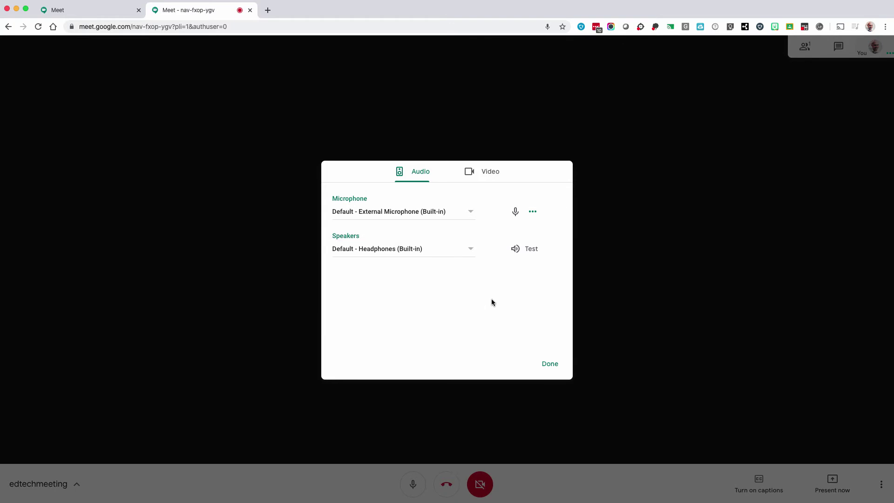
{"action": "left_click", "coordinate": [519, 250]}
Check the Video settings: no camera found, receive resolution kept at Standard definition (360p).
{"action": "left_click", "coordinate": [486, 177]}
{"action": "left_click", "coordinate": [472, 213]}
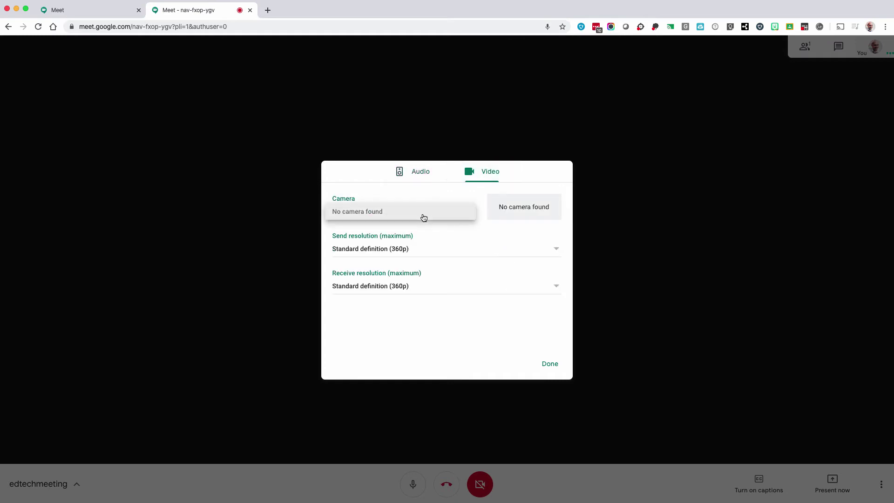
{"action": "left_click", "coordinate": [463, 231]}
{"action": "left_click", "coordinate": [457, 291]}
{"action": "left_click", "coordinate": [450, 305]}
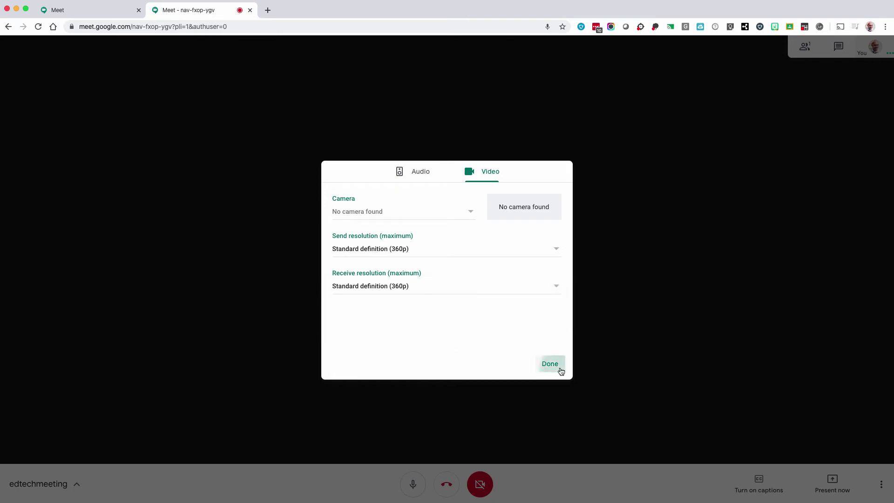
Close settings, mute and unmute the microphone, and dismiss the camera-not-found warning.
{"action": "left_click", "coordinate": [554, 366]}
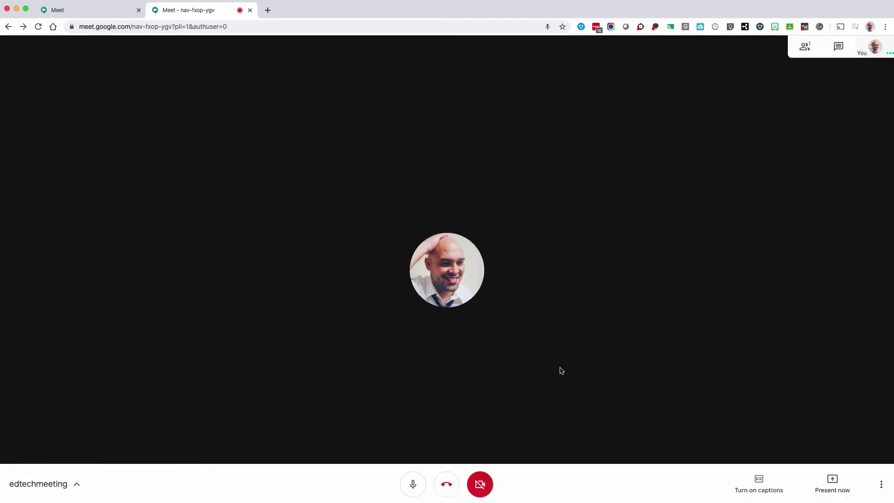
{"action": "left_click", "coordinate": [413, 484]}
{"action": "left_click", "coordinate": [413, 484]}
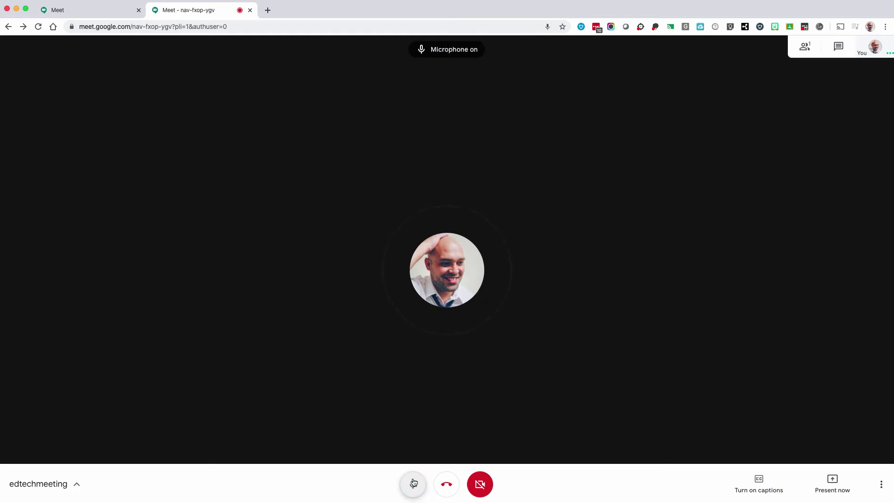
{"action": "left_click", "coordinate": [480, 485]}
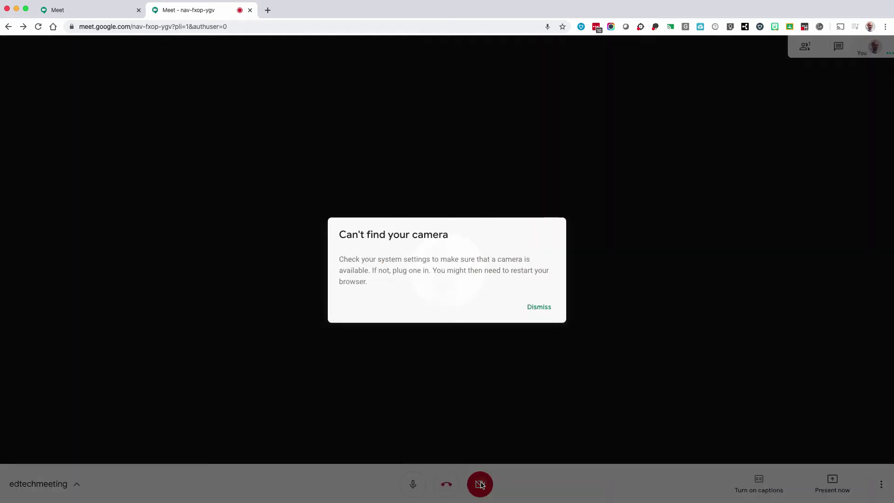
{"action": "left_click", "coordinate": [542, 309]}
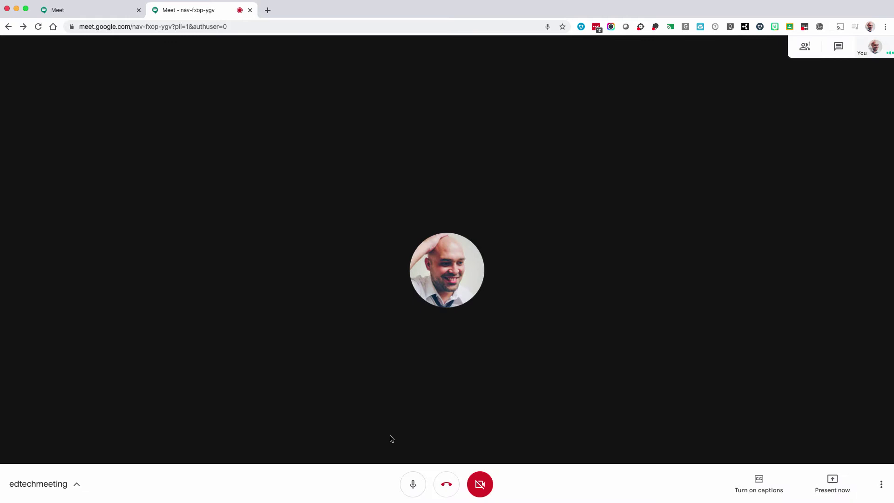
Copy the edtechmeeting joining info from the meeting details and confirm Attachments is empty.
{"action": "left_click", "coordinate": [76, 486]}
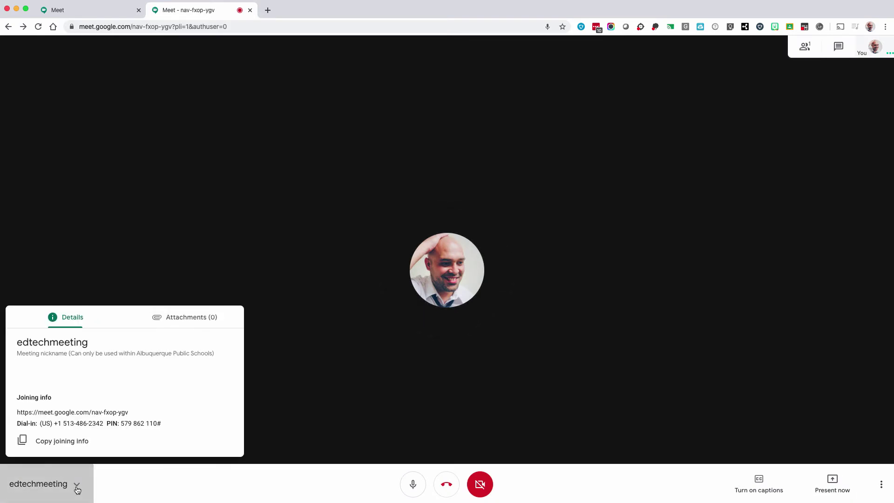
{"action": "left_click", "coordinate": [86, 441]}
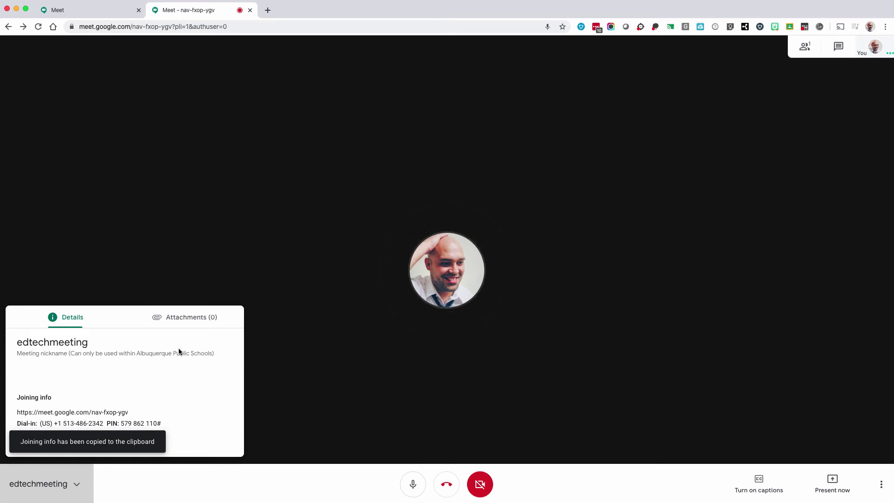
{"action": "left_click", "coordinate": [185, 324]}
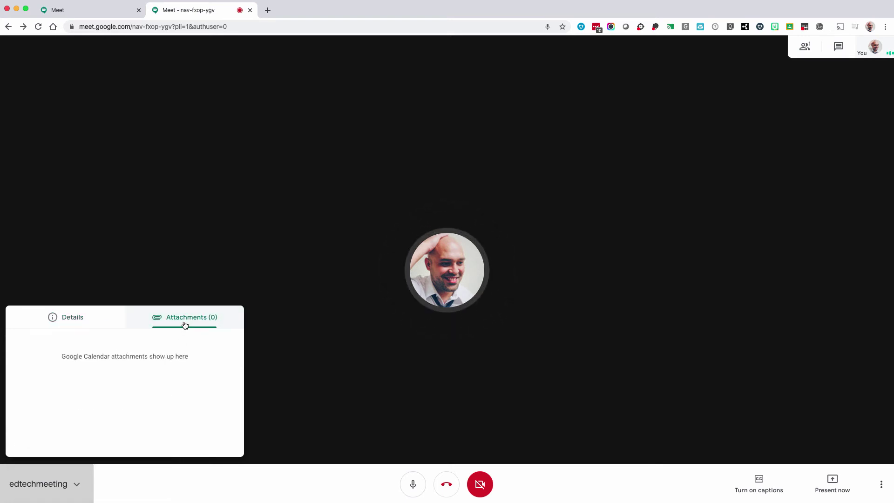
{"action": "left_click", "coordinate": [309, 380]}
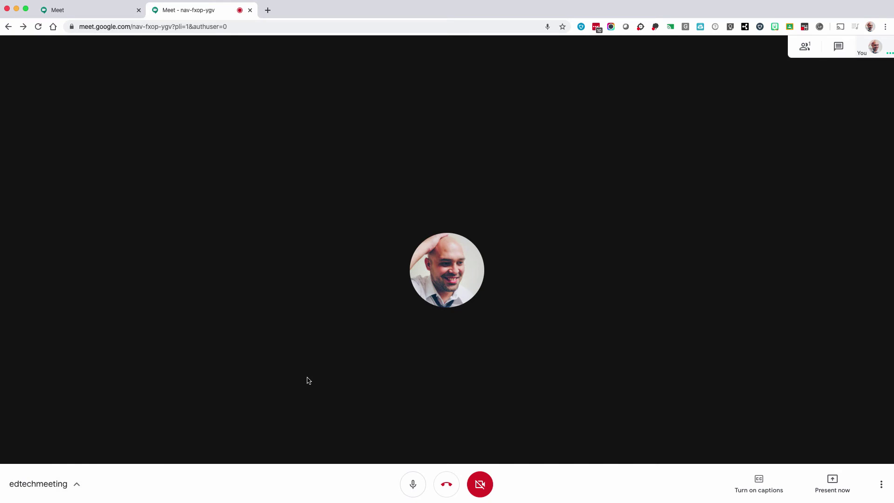
Present the Meet browser window to the call as a single shared window.
{"action": "left_click", "coordinate": [880, 484]}
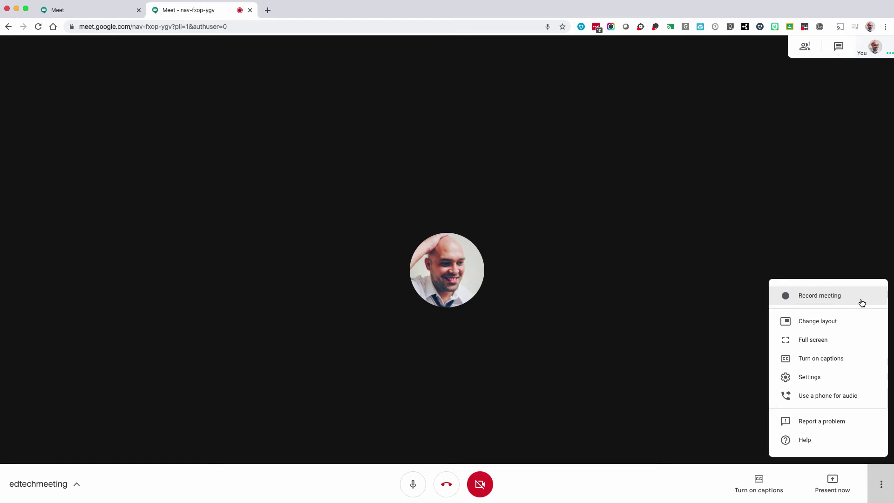
{"action": "left_click", "coordinate": [729, 312]}
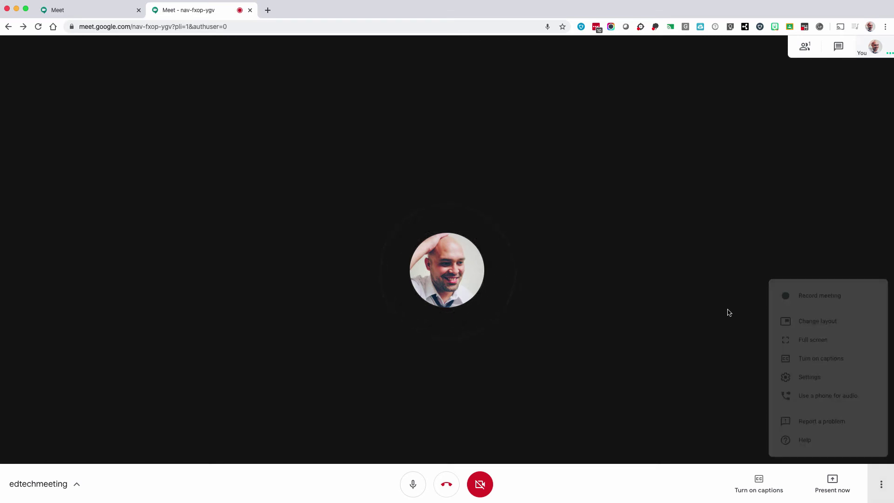
{"action": "left_click", "coordinate": [843, 490]}
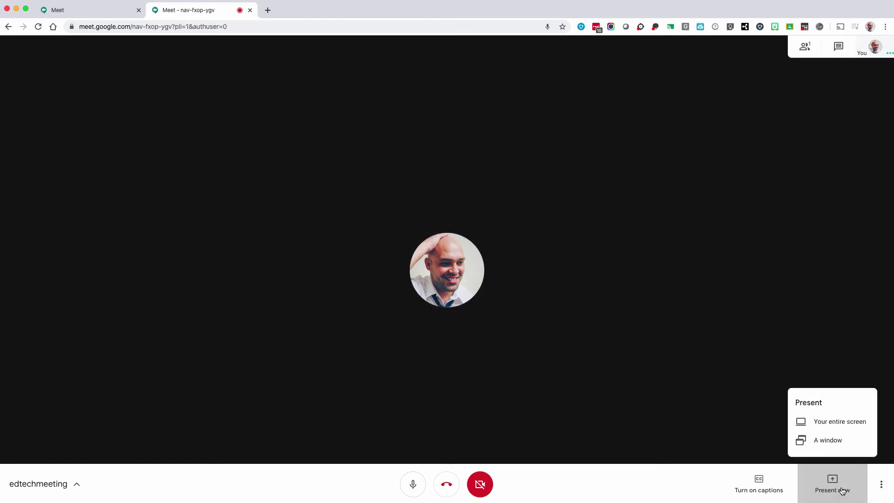
{"action": "left_click", "coordinate": [827, 440]}
{"action": "left_click", "coordinate": [377, 111]}
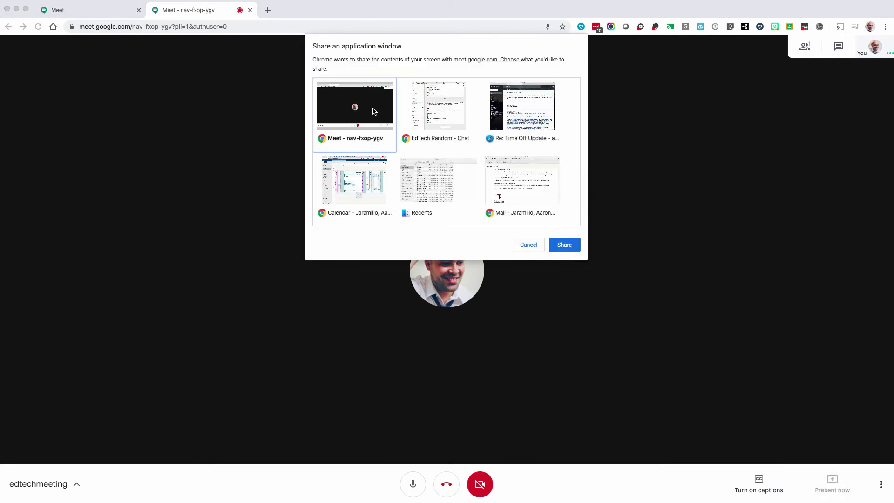
{"action": "left_click", "coordinate": [562, 244]}
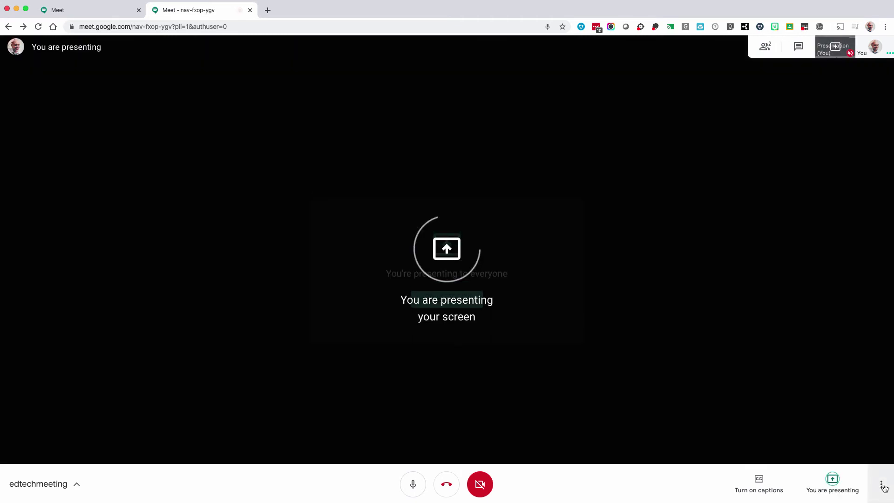
Record the meeting, accepting the consent notice, then stop presenting the window.
{"action": "left_click", "coordinate": [884, 484]}
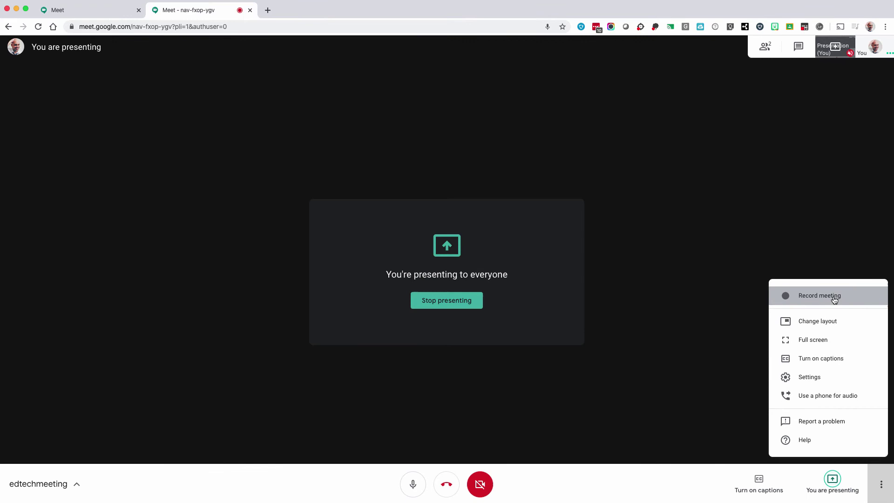
{"action": "left_click", "coordinate": [834, 300]}
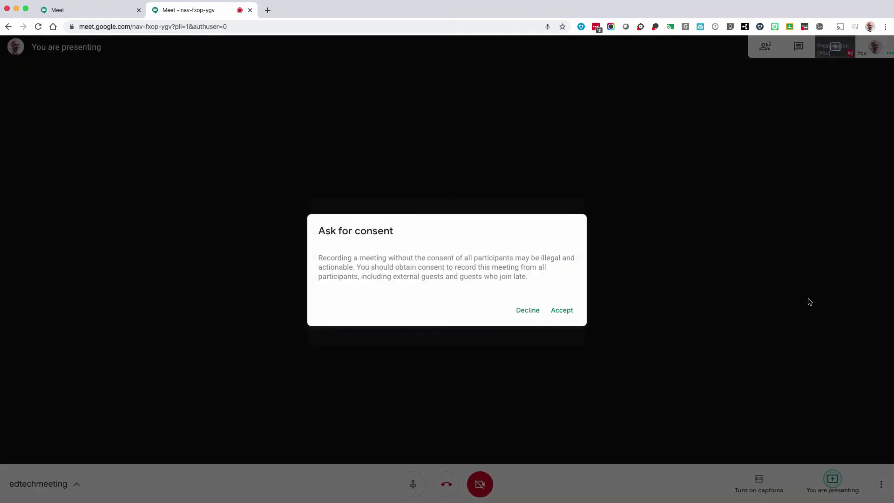
{"action": "left_click", "coordinate": [557, 310]}
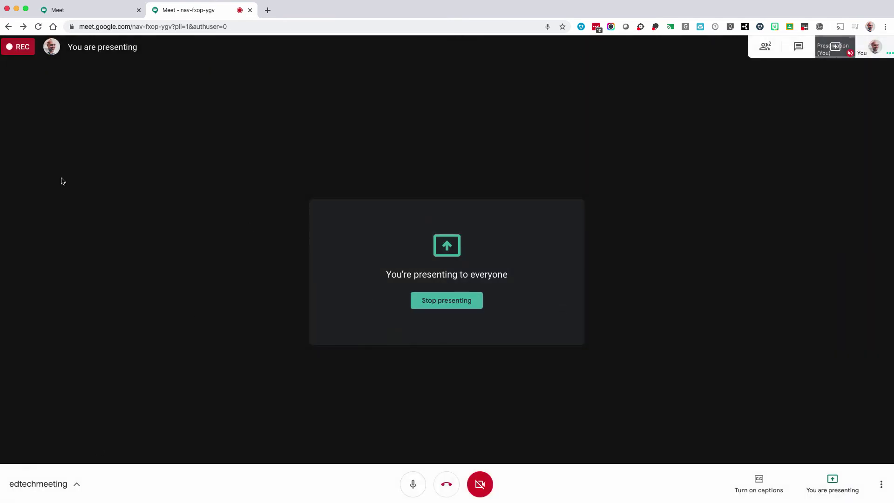
{"action": "left_click", "coordinate": [454, 306]}
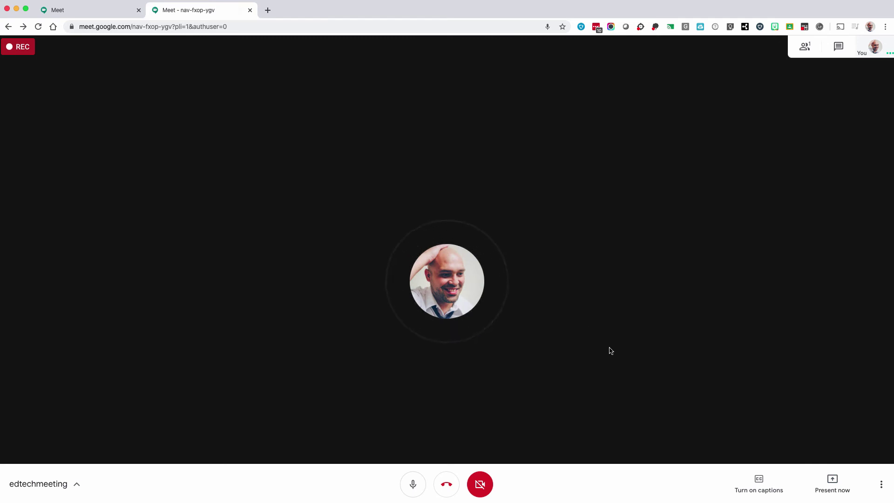
Stop the edtechmeeting recording from More options and confirm so it saves to Google Drive.
{"action": "left_click", "coordinate": [874, 479]}
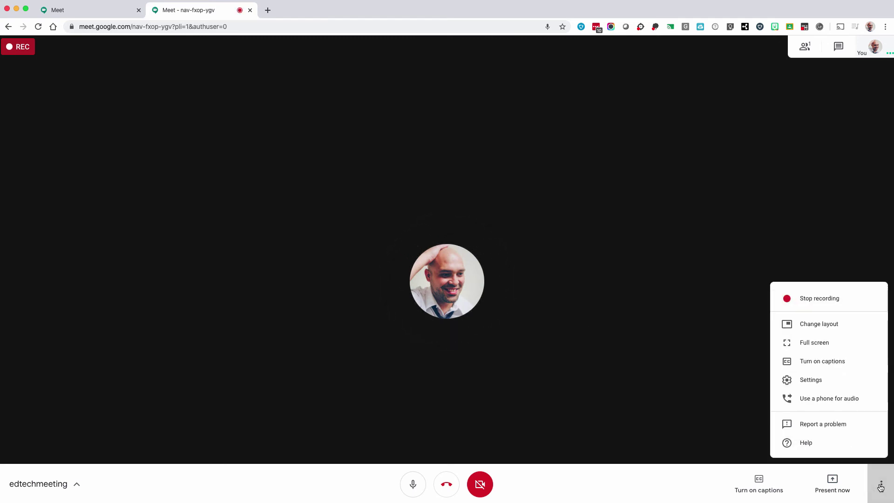
{"action": "left_click", "coordinate": [813, 300]}
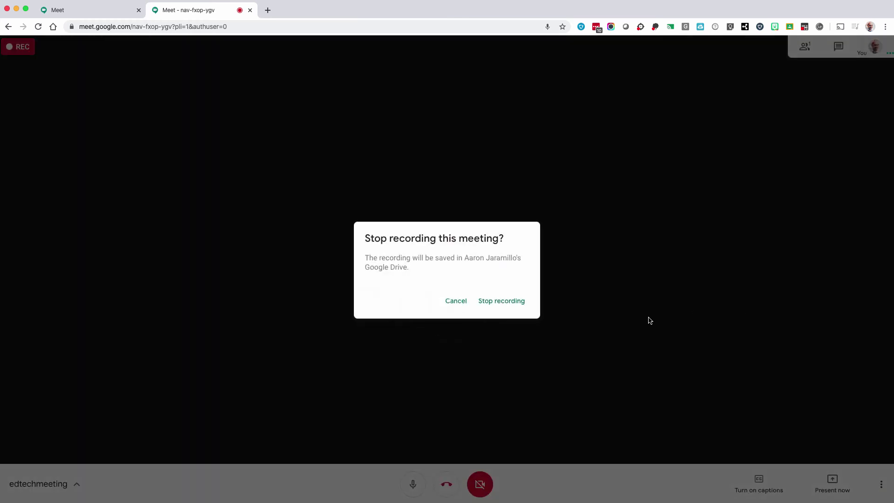
{"action": "left_click", "coordinate": [501, 301]}
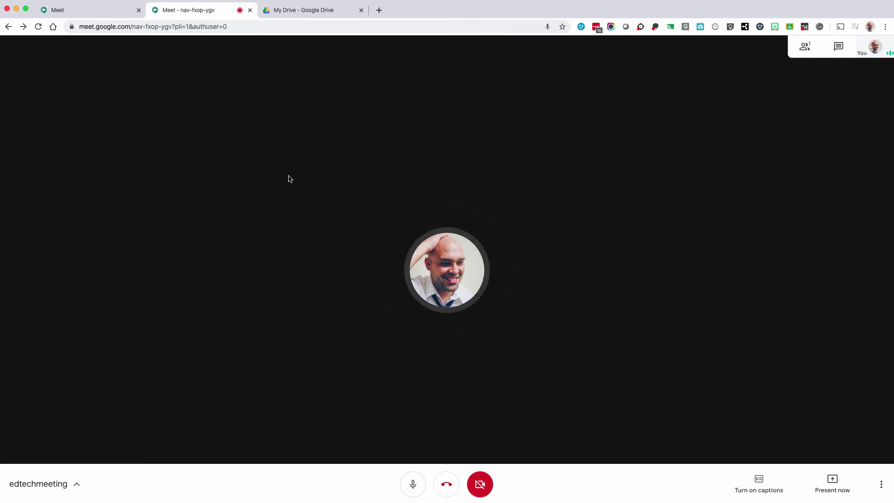
Hang up the edtechmeeting call and return to the Meet home screen.
{"action": "left_click", "coordinate": [447, 486]}
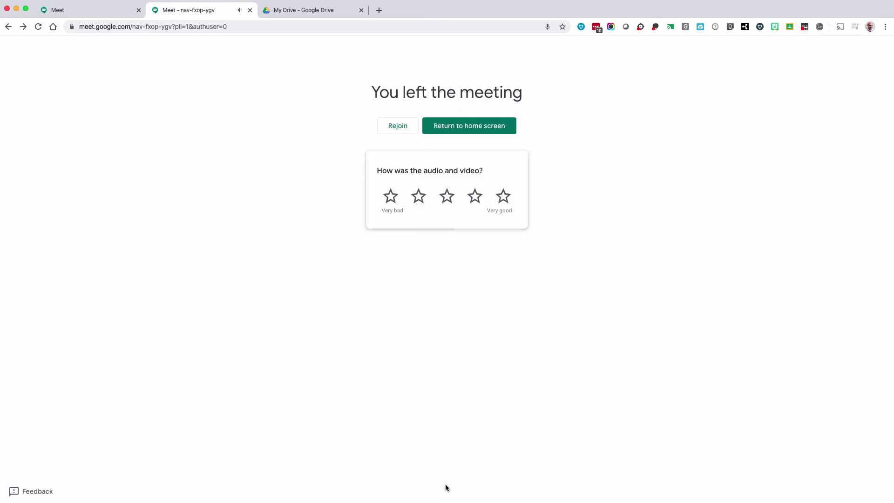
{"action": "left_click", "coordinate": [472, 131]}
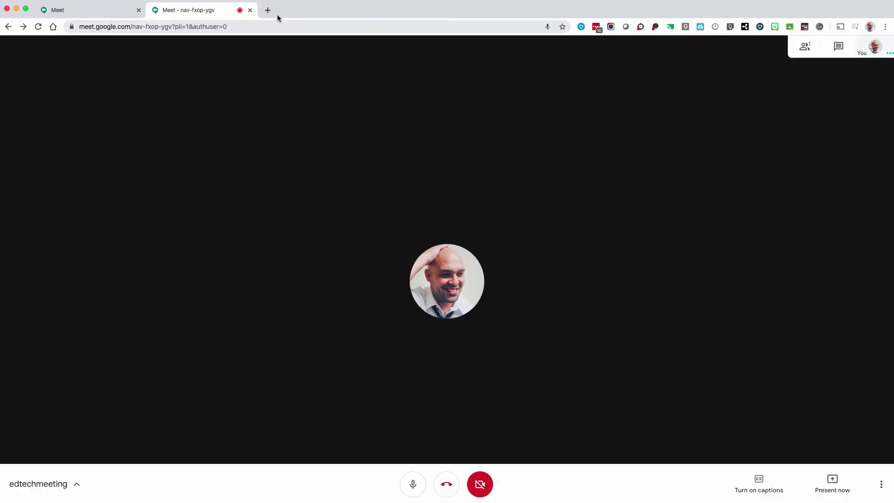
Load drive.google.com in a new browser tab.
{"action": "left_click", "coordinate": [268, 9]}
{"action": "type", "text": "drive.google.com"}
{"action": "key", "text": "Return"}
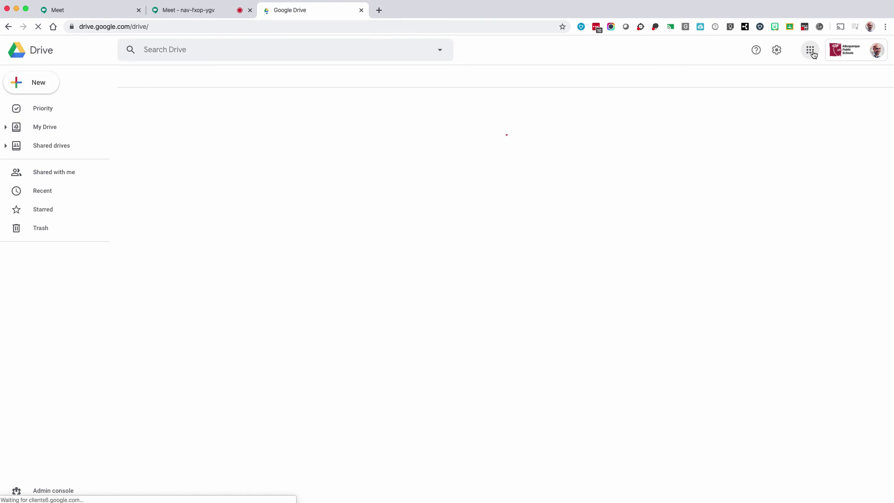
Scroll down My Drive and open the Meet Recordings folder.
{"action": "left_click", "coordinate": [811, 51]}
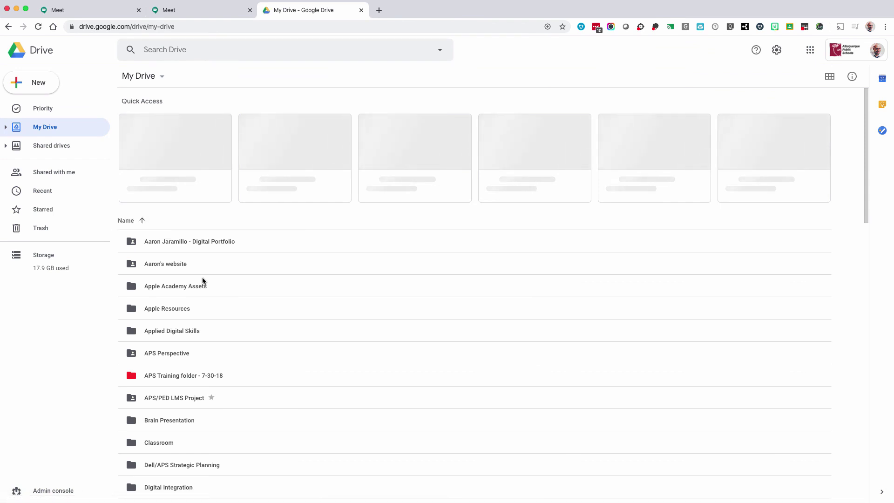
{"action": "scroll", "coordinate": [202, 279], "scroll_direction": "down", "scroll_amount": 4}
{"action": "scroll", "coordinate": [202, 280], "scroll_direction": "down", "scroll_amount": 8}
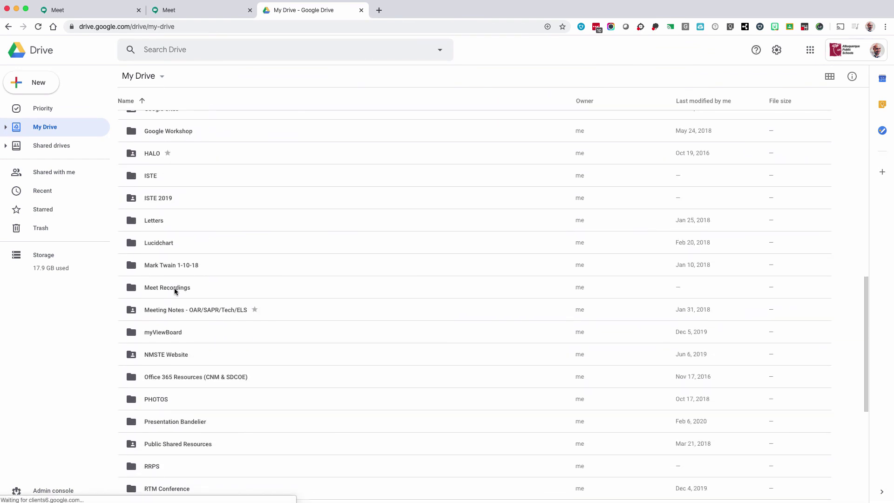
{"action": "double_click", "coordinate": [166, 288]}
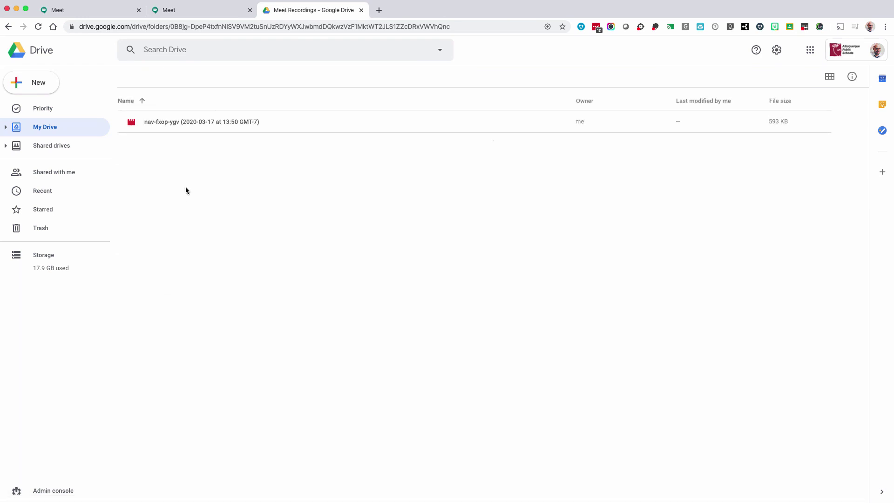
Preview the still-processing nav-fxop-ygv recording, dismiss the downloads bar, and close the preview.
{"action": "left_click", "coordinate": [194, 122]}
{"action": "double_click", "coordinate": [195, 122]}
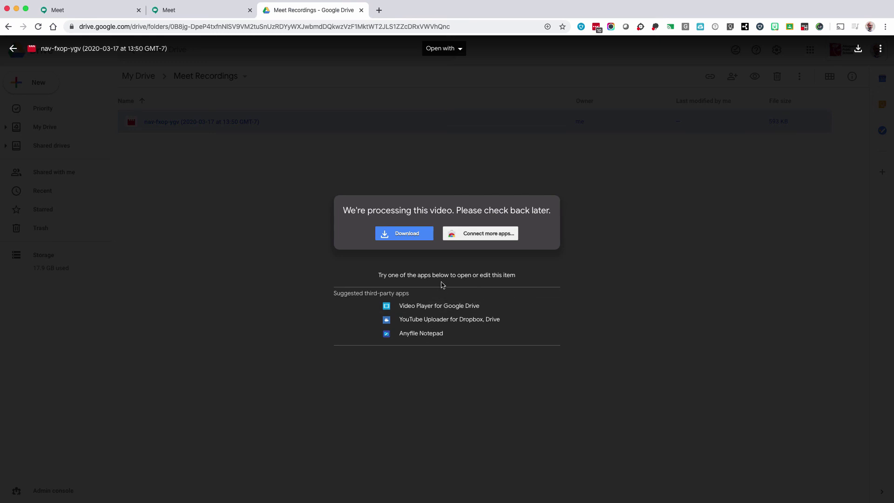
{"action": "left_click_drag", "start_coordinate": [343, 210], "coordinate": [455, 209]}
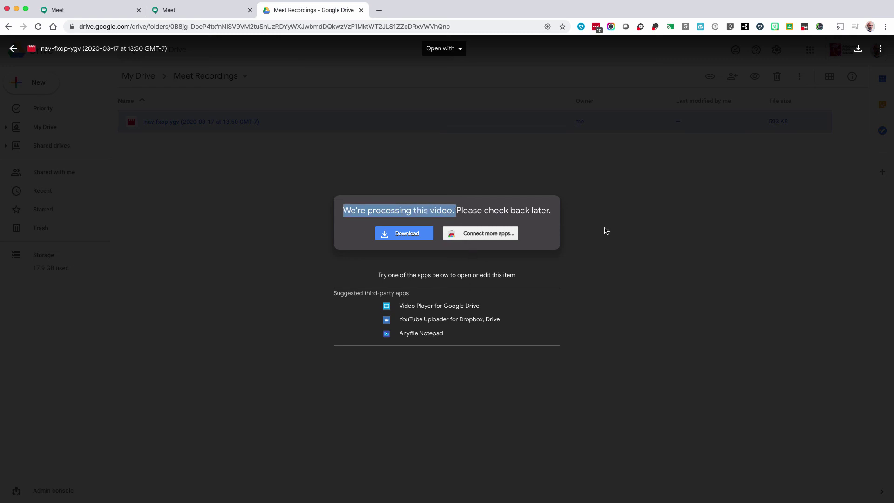
{"action": "left_click_drag", "start_coordinate": [605, 231], "coordinate": [606, 231]}
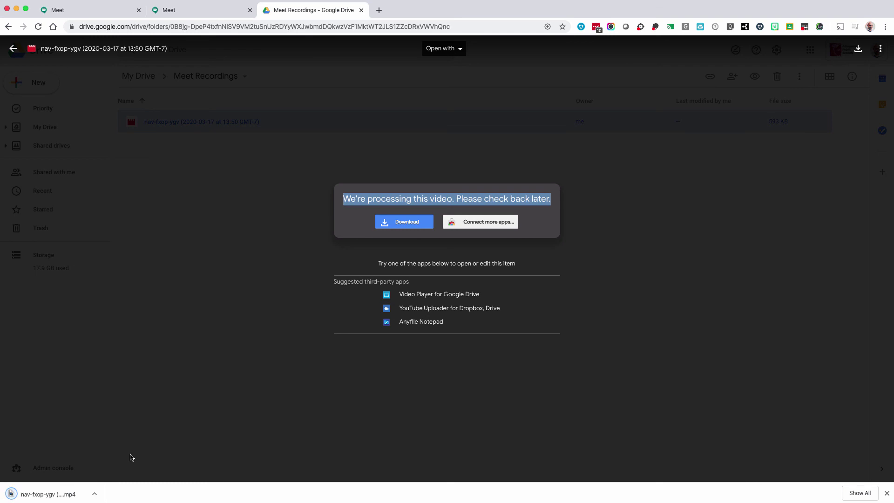
{"action": "left_click", "coordinate": [888, 494]}
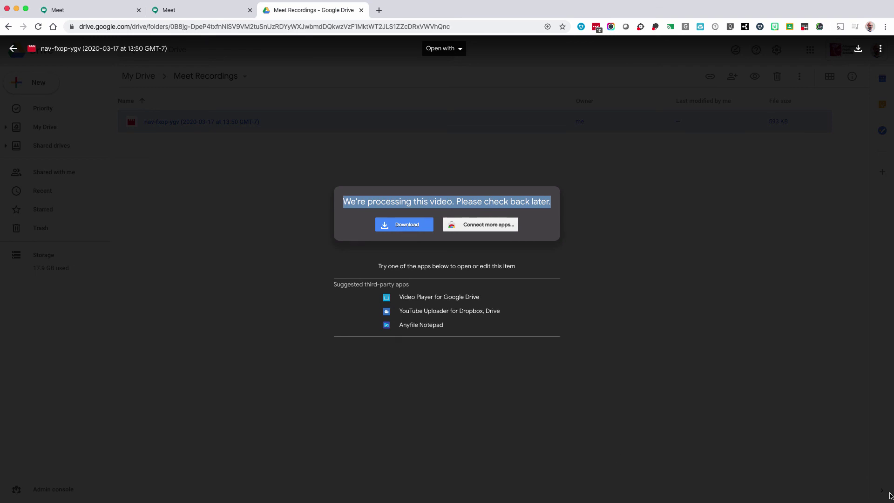
{"action": "left_click", "coordinate": [798, 439]}
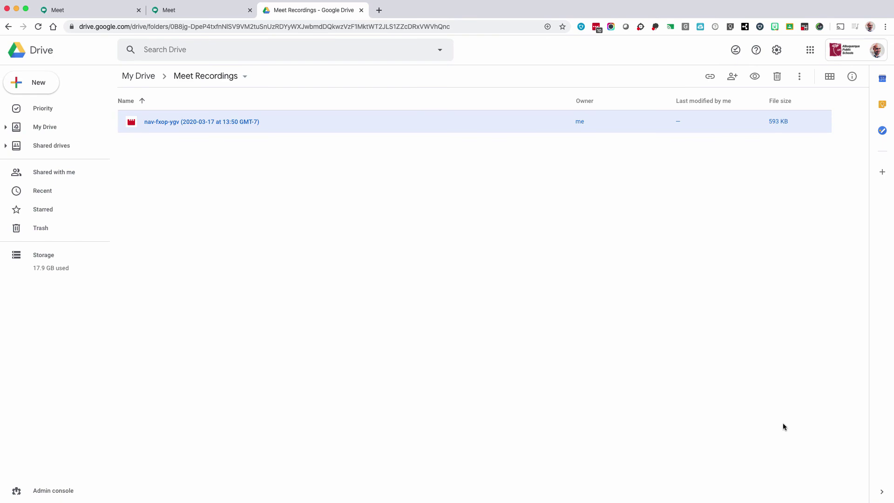